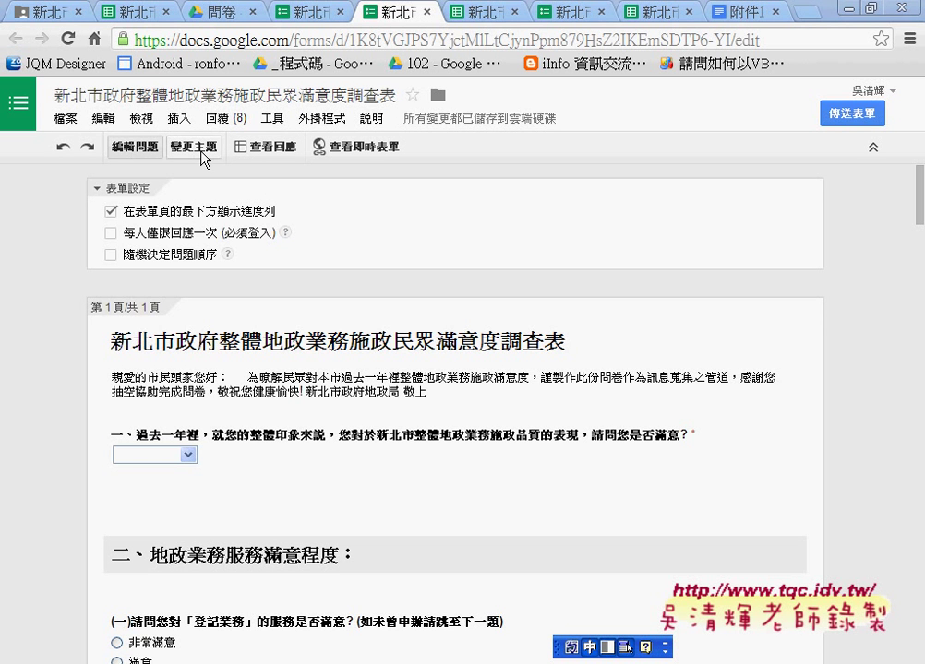
Open the survey's response spreadsheet, compare it with the form, then show the 問卷 Drive folder.
click(262, 149)
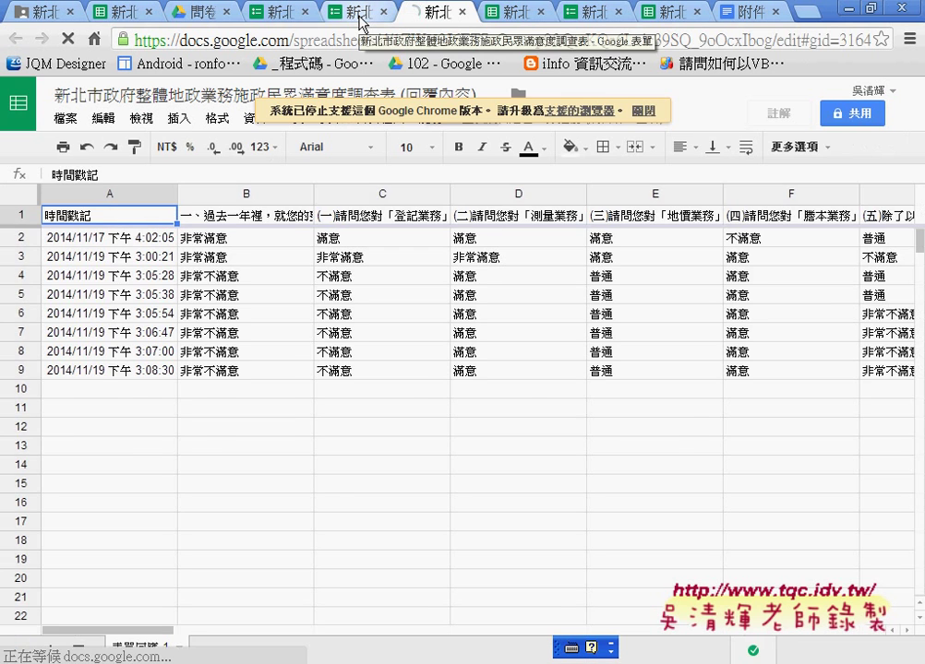
click(360, 14)
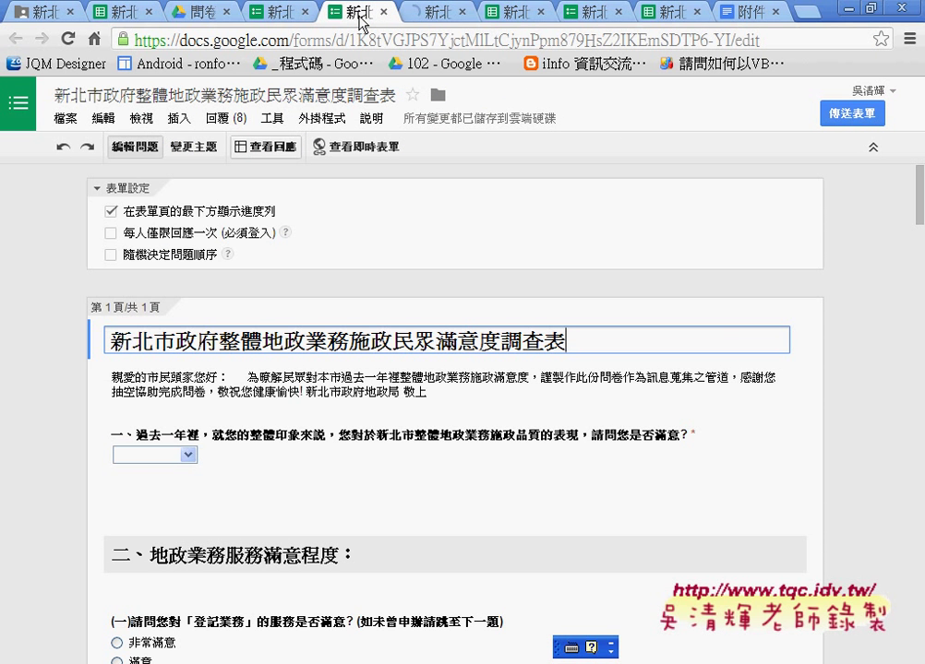
click(442, 15)
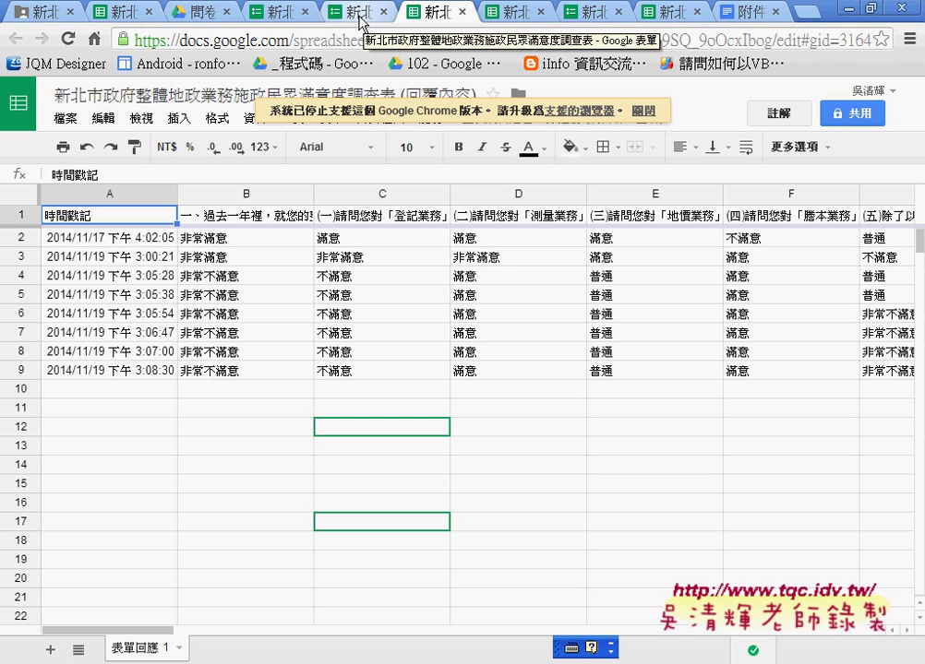
click(235, 15)
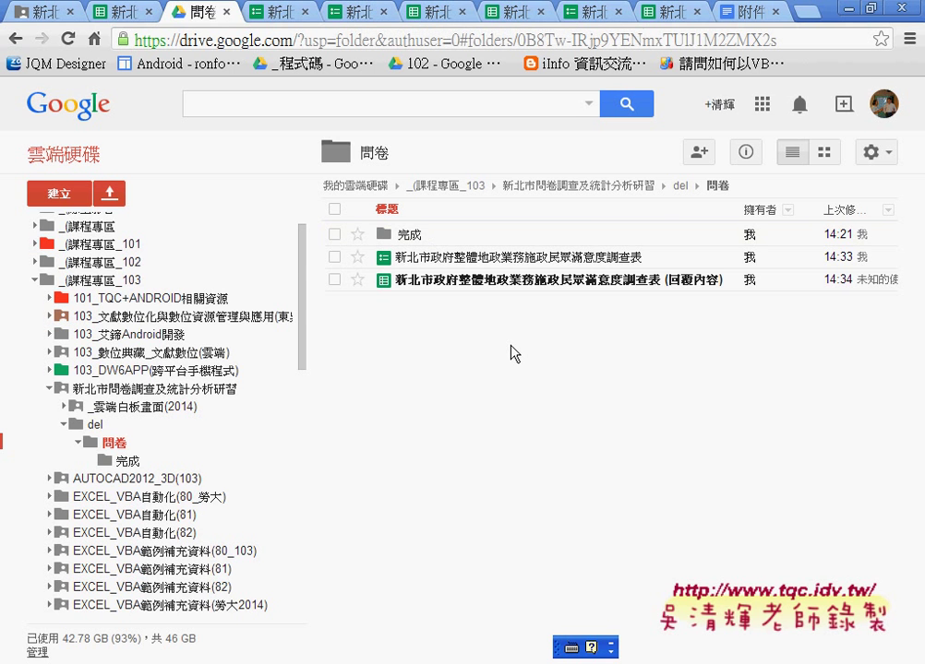
key(ctrl+space)
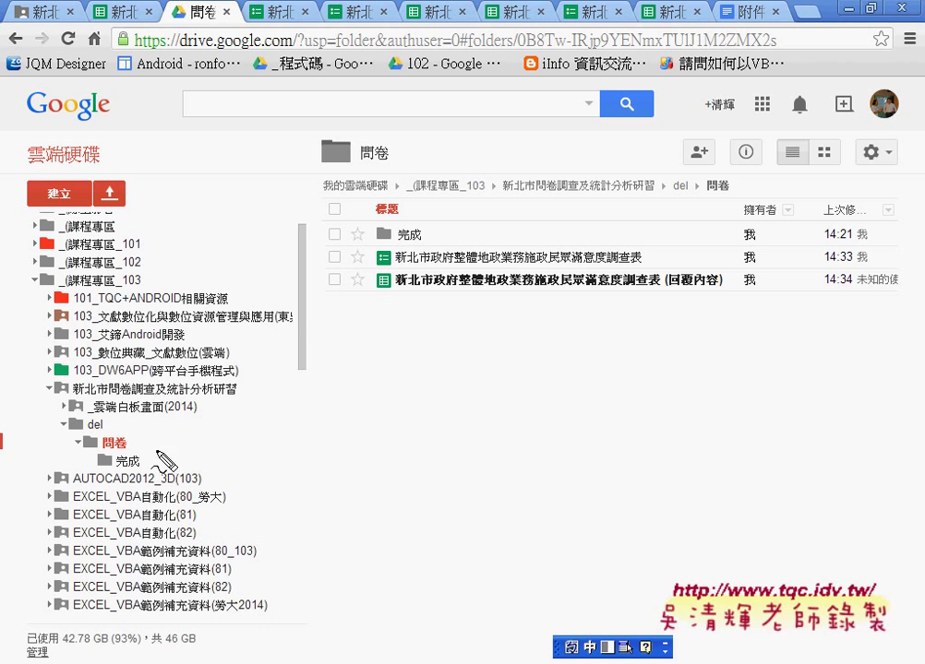
key(ctrl+space)
drag(90, 453, 85, 439)
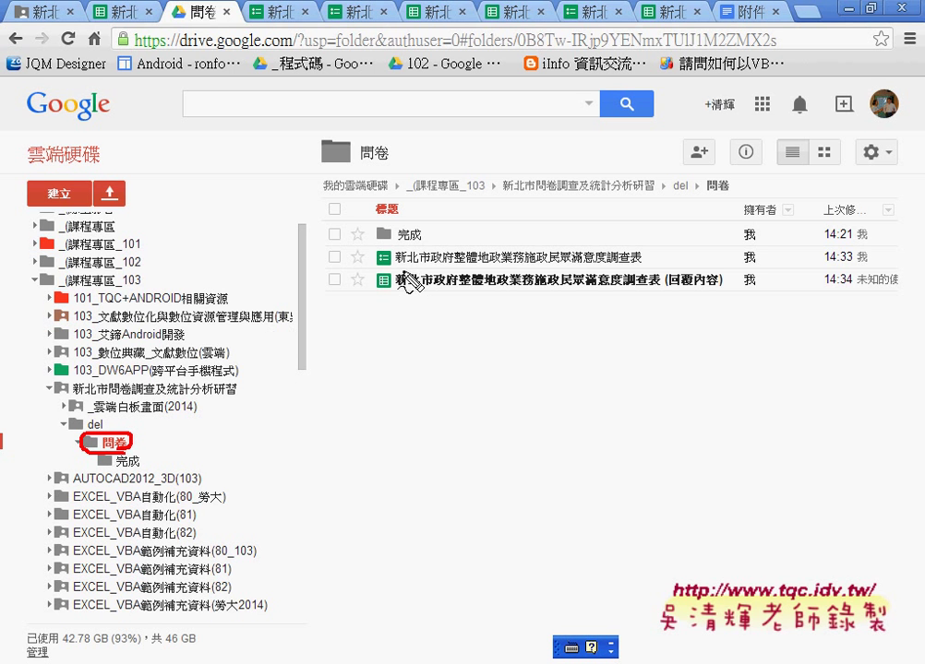
drag(395, 269, 626, 269)
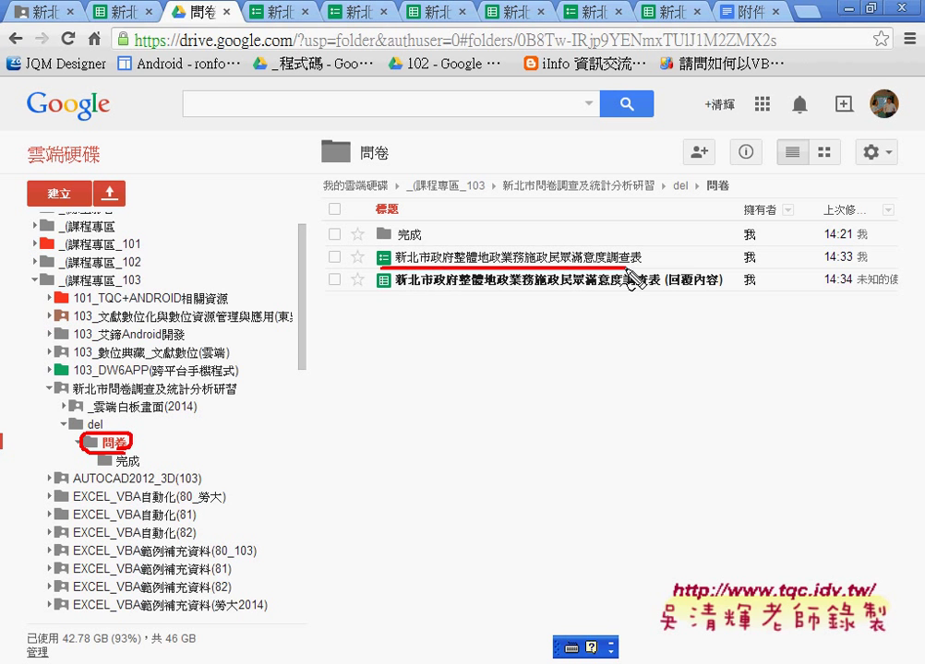
drag(381, 299, 564, 298)
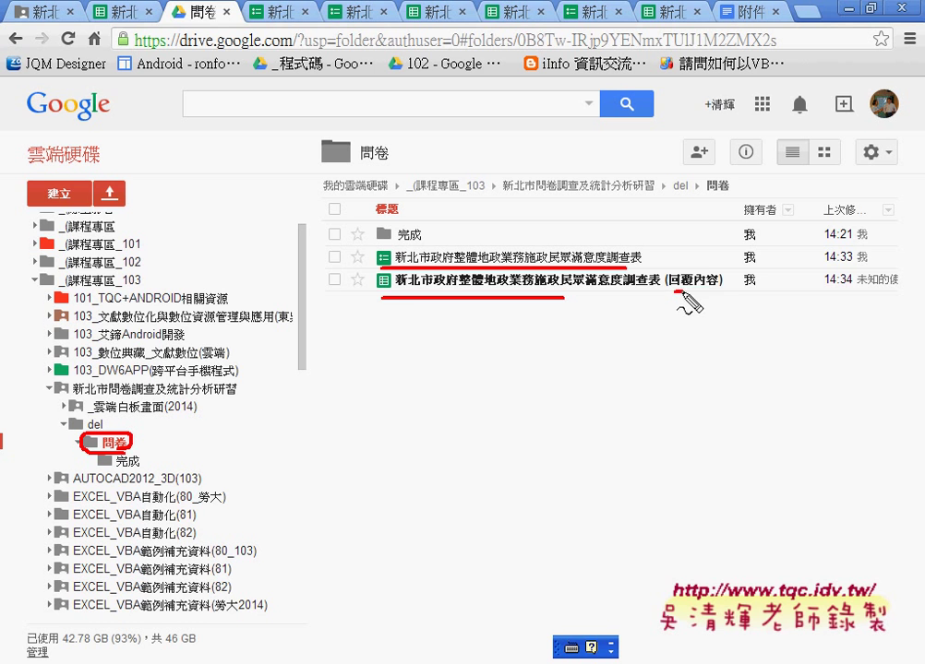
drag(674, 290, 726, 290)
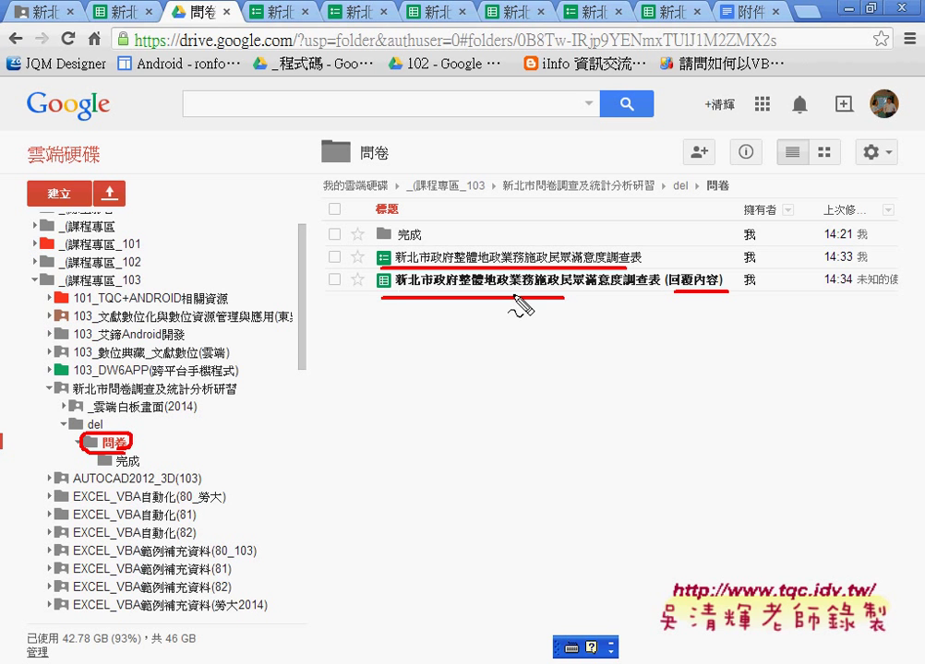
drag(373, 262, 390, 251)
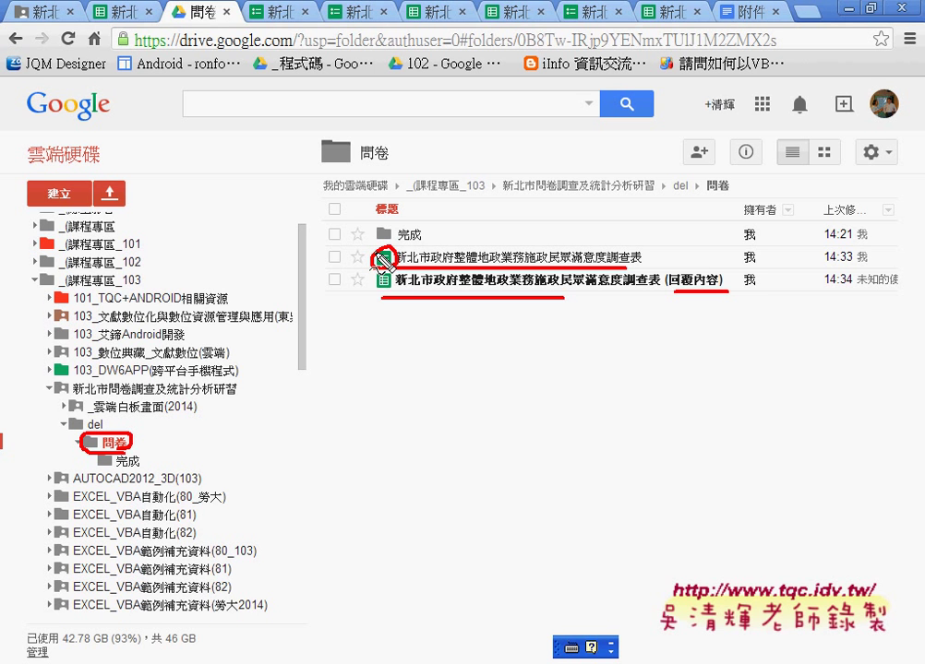
drag(389, 269, 393, 295)
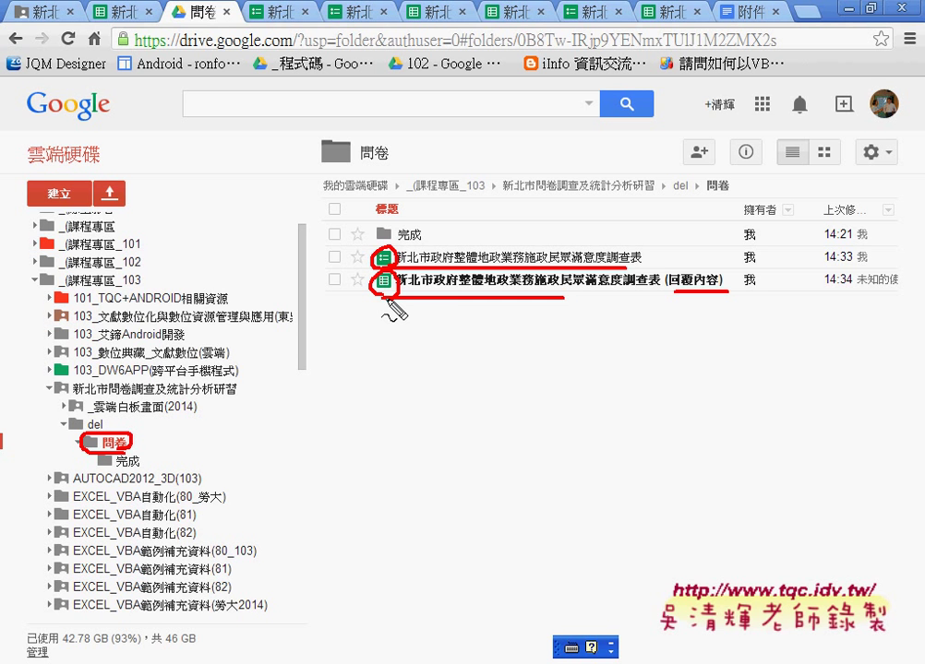
key(Escape)
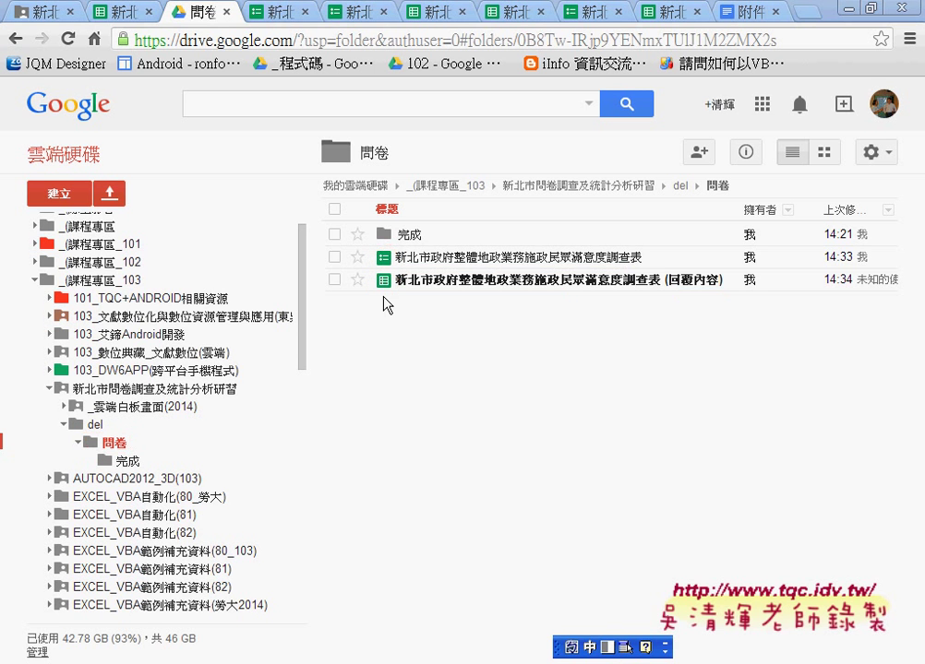
click(64, 197)
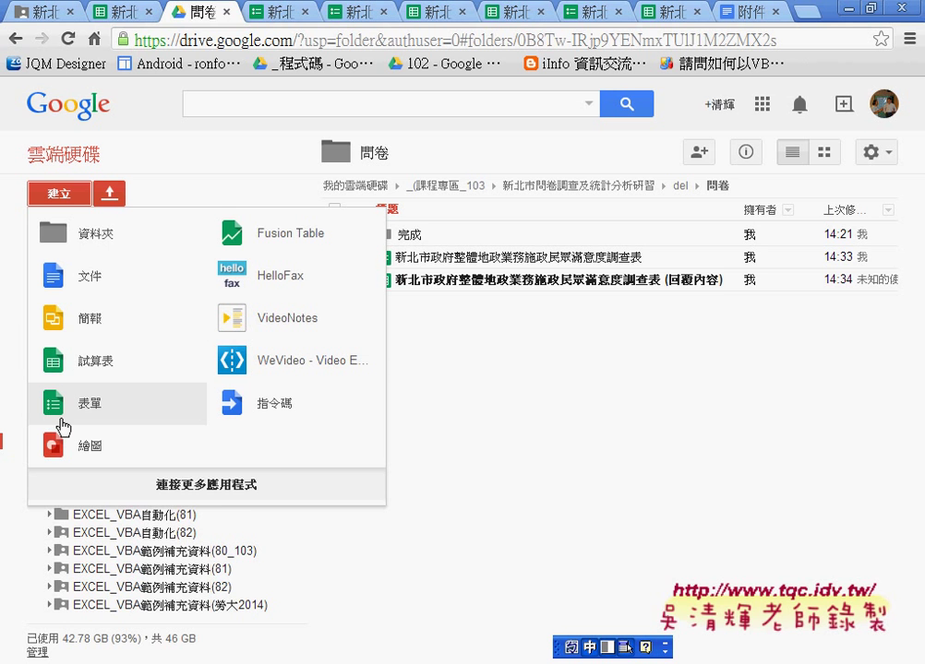
click(548, 445)
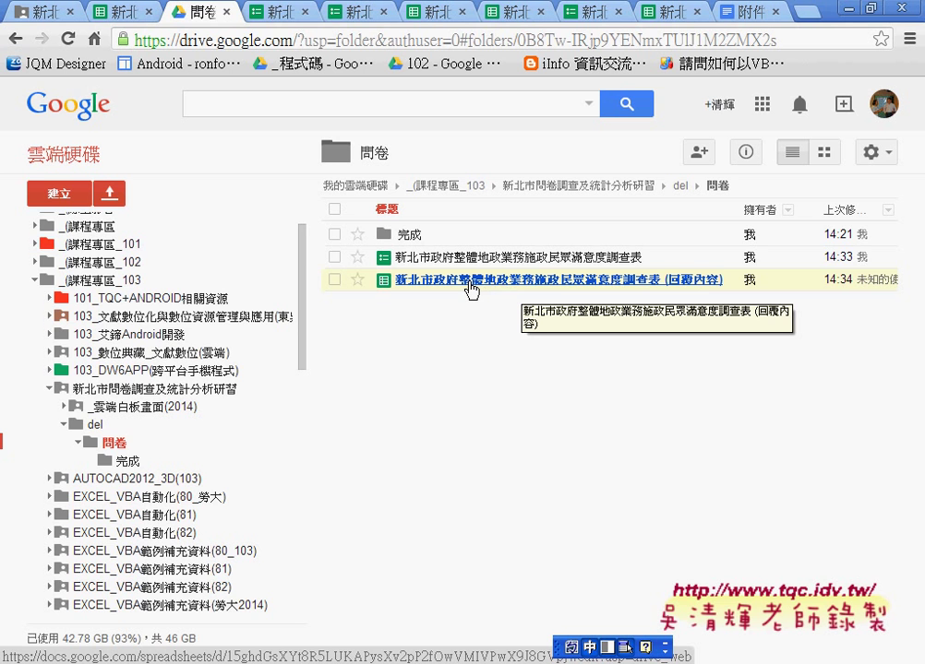
Bring up the 回覆內容 response sheet with its eight answers and dismiss the unsupported-browser notice.
click(434, 283)
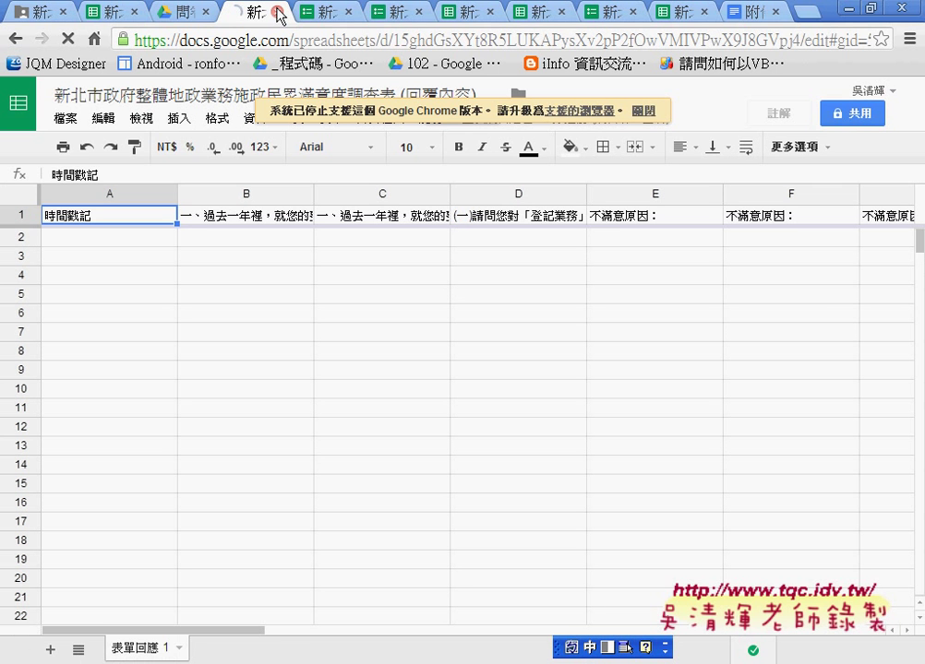
key(ctrl+w)
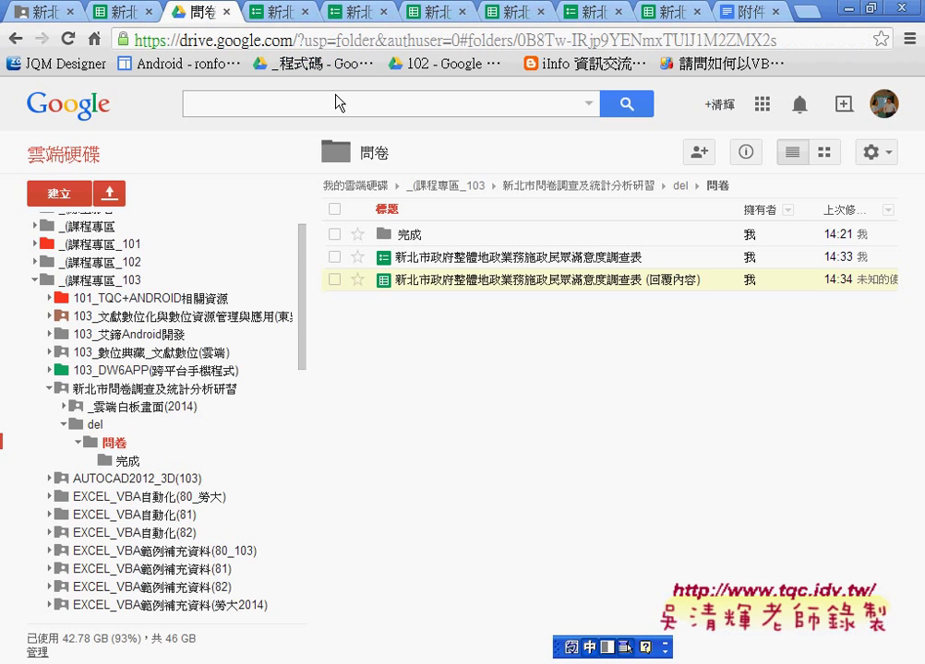
click(352, 16)
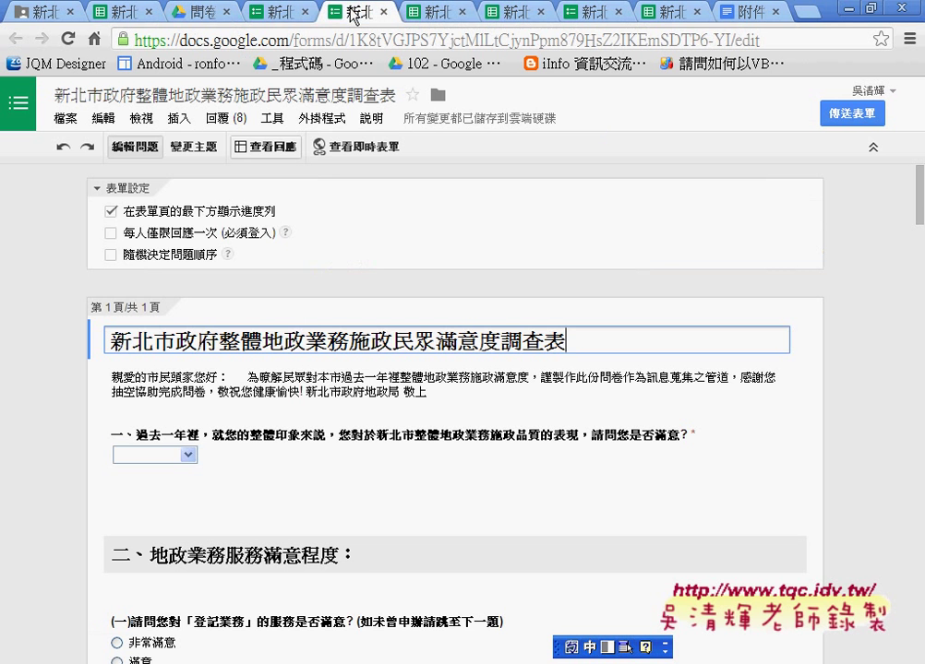
click(424, 15)
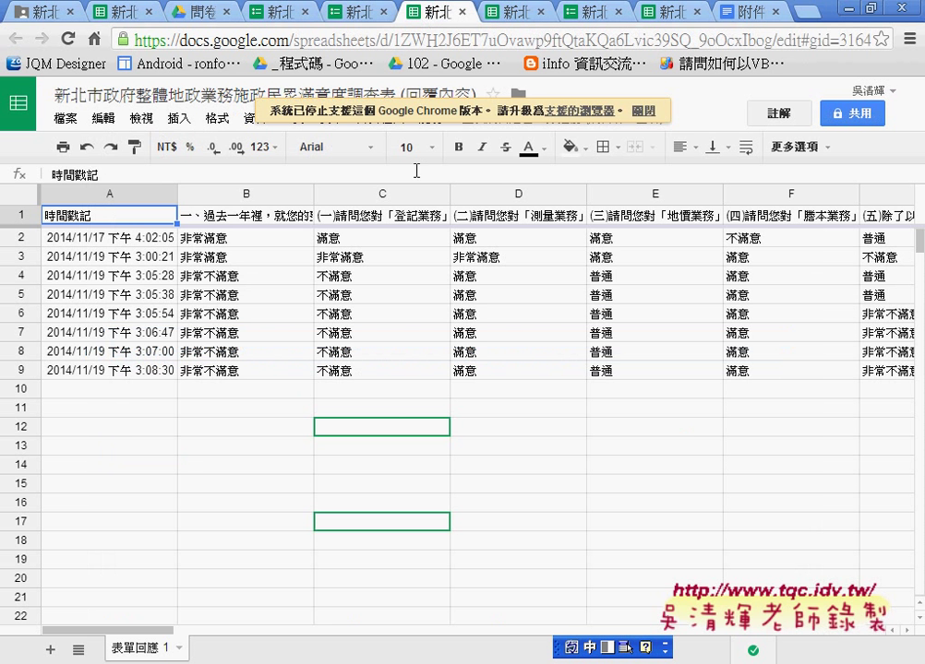
click(641, 112)
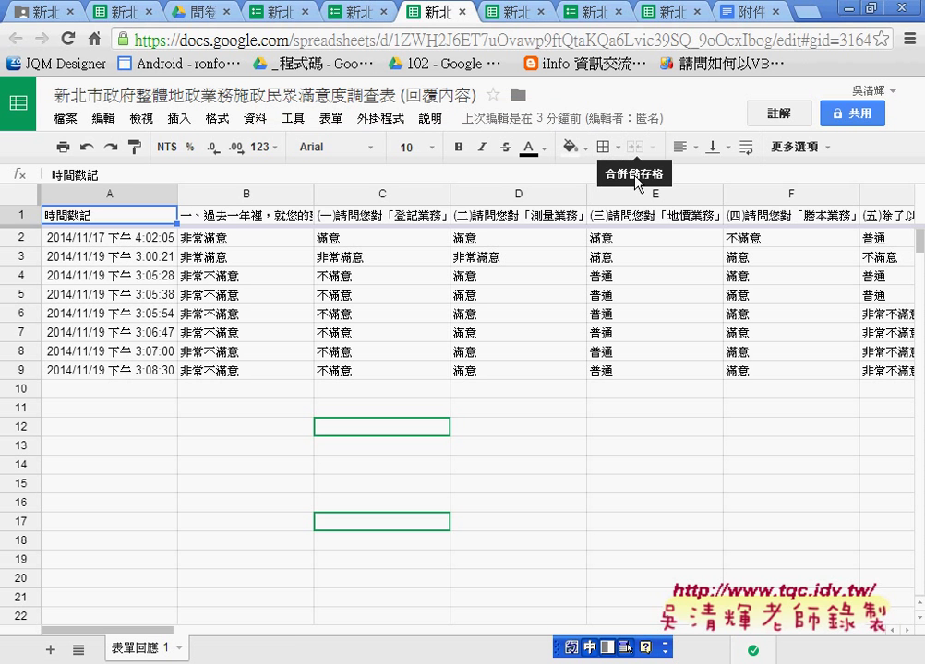
Inspect the B2:B9 answers and the COUNTIF tally in B24, then return to cell B11.
click(256, 435)
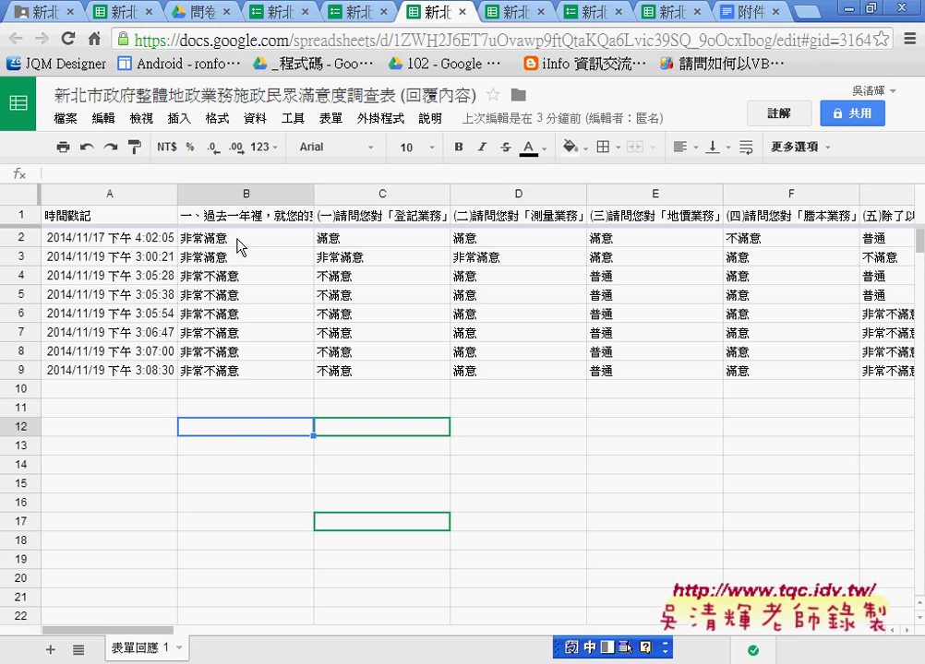
drag(240, 240, 239, 372)
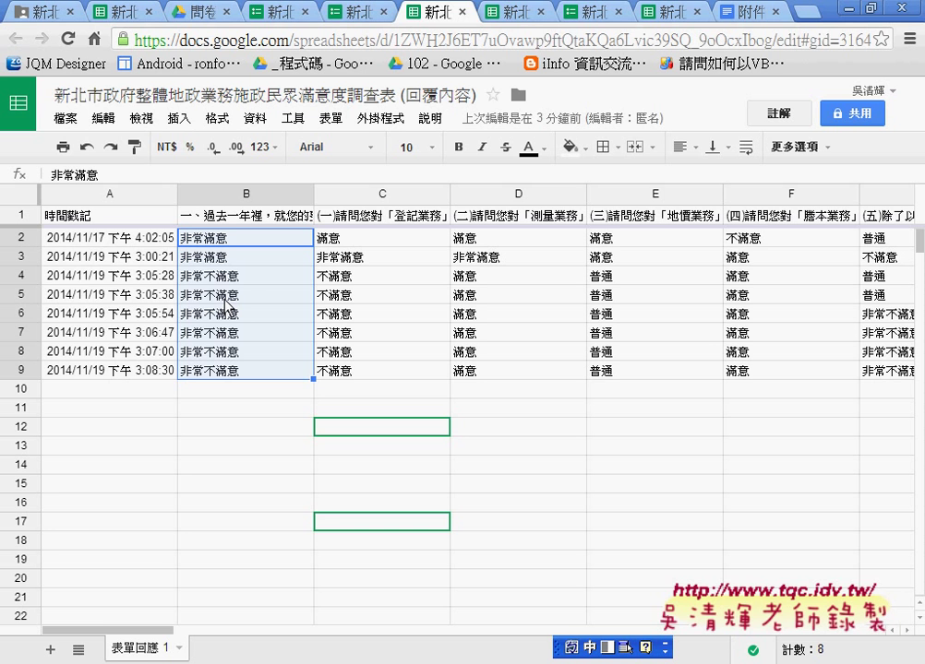
scroll(282, 323, down, 3)
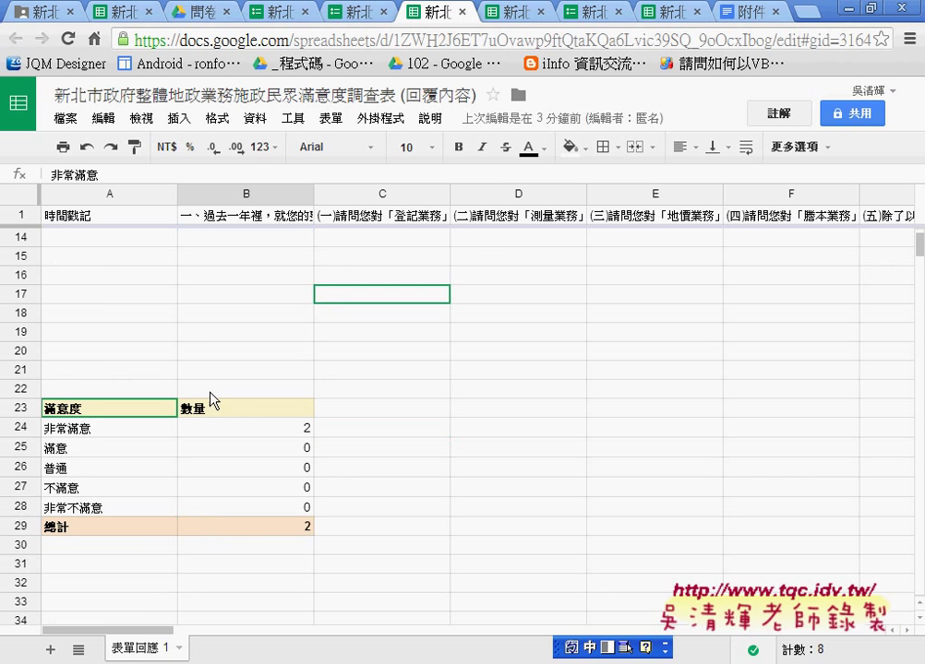
click(247, 436)
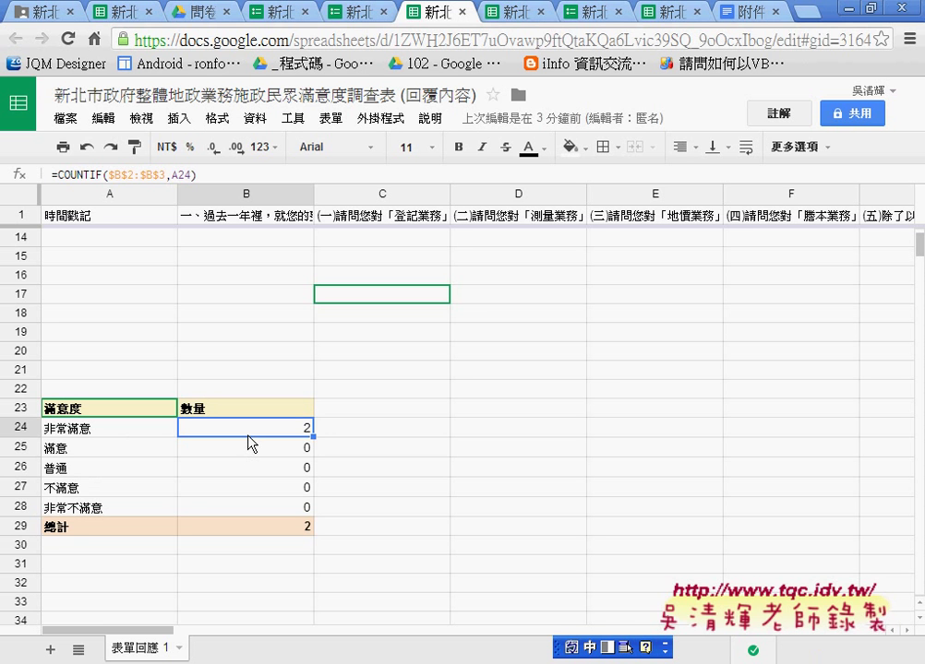
scroll(241, 431, up, 3)
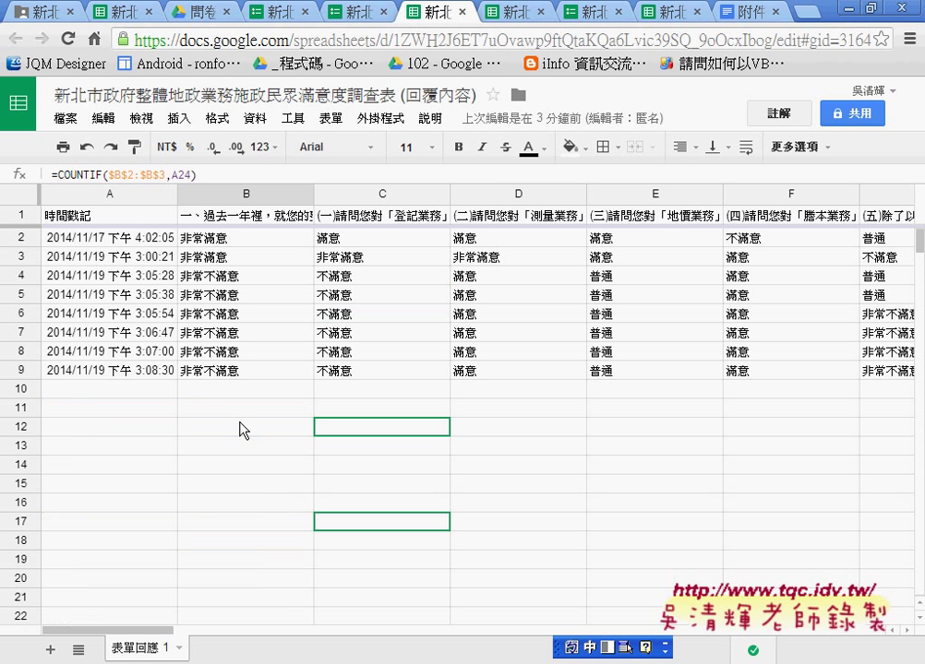
click(258, 407)
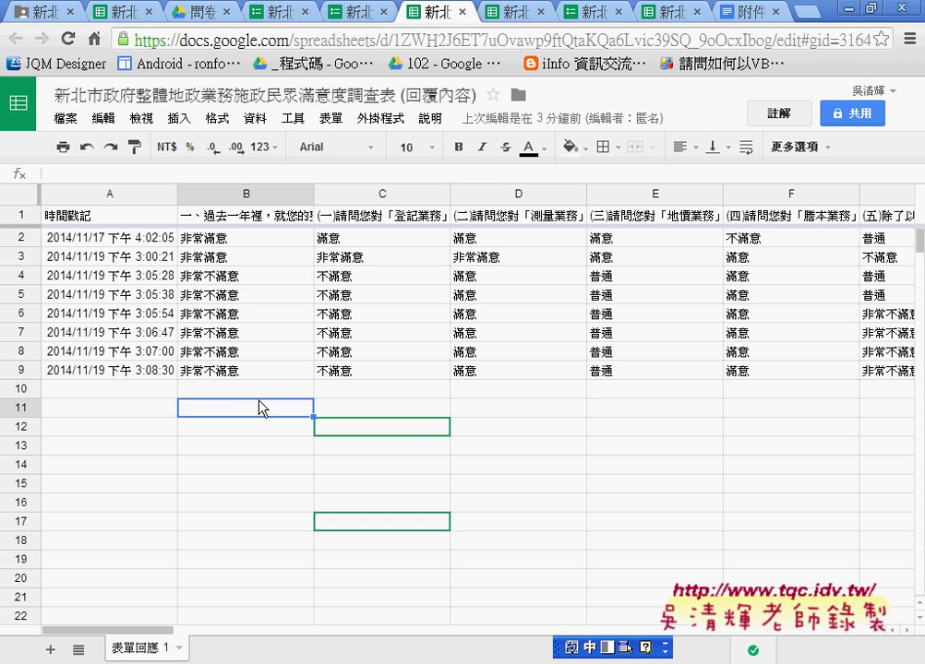
Show the linked form's 顯示回覆內容摘要 summary with 8 responses and per-question pie charts.
click(330, 119)
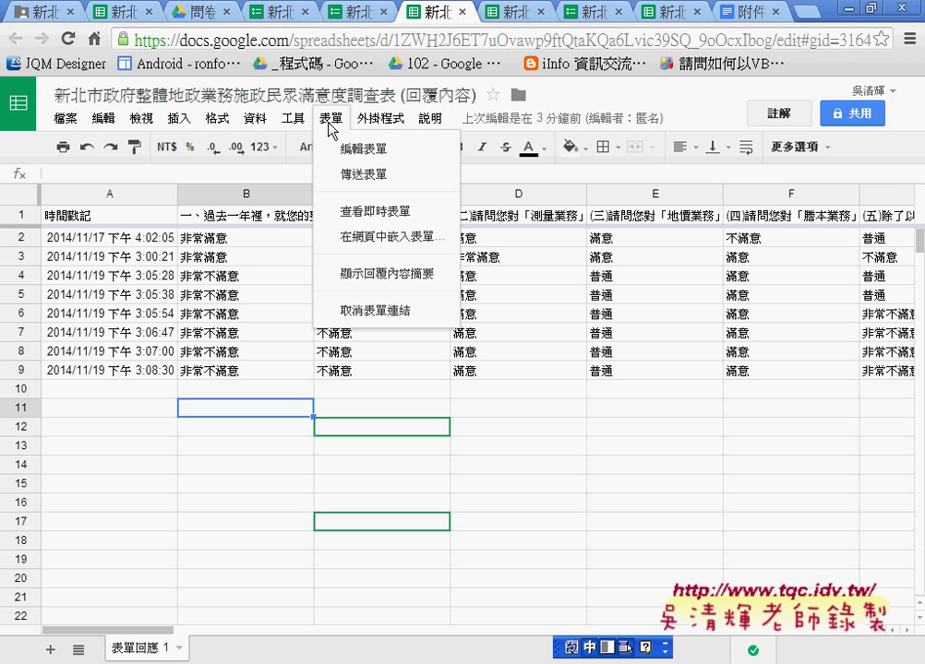
mouse_move(293, 126)
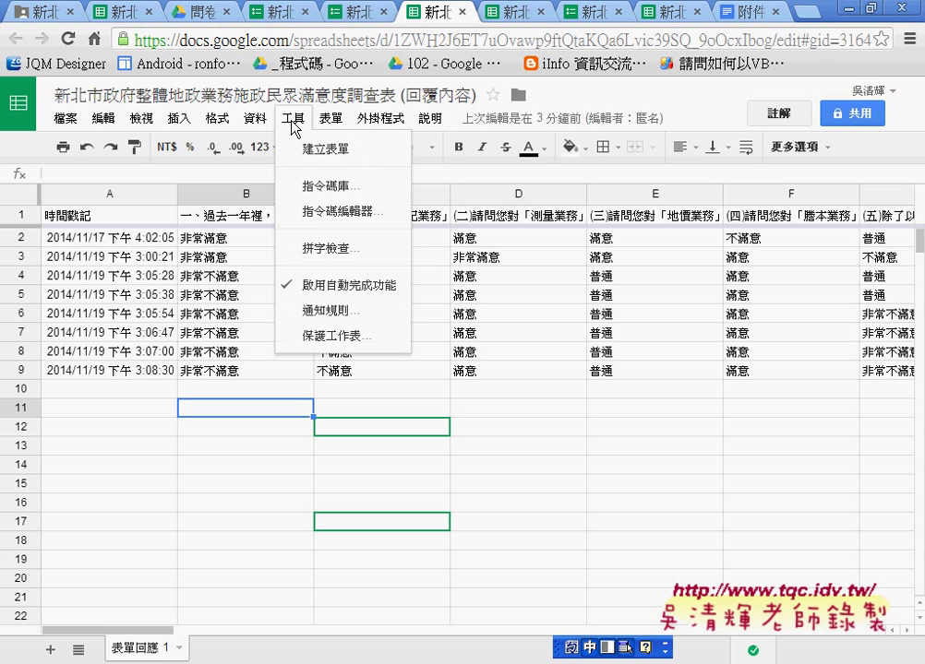
mouse_move(334, 128)
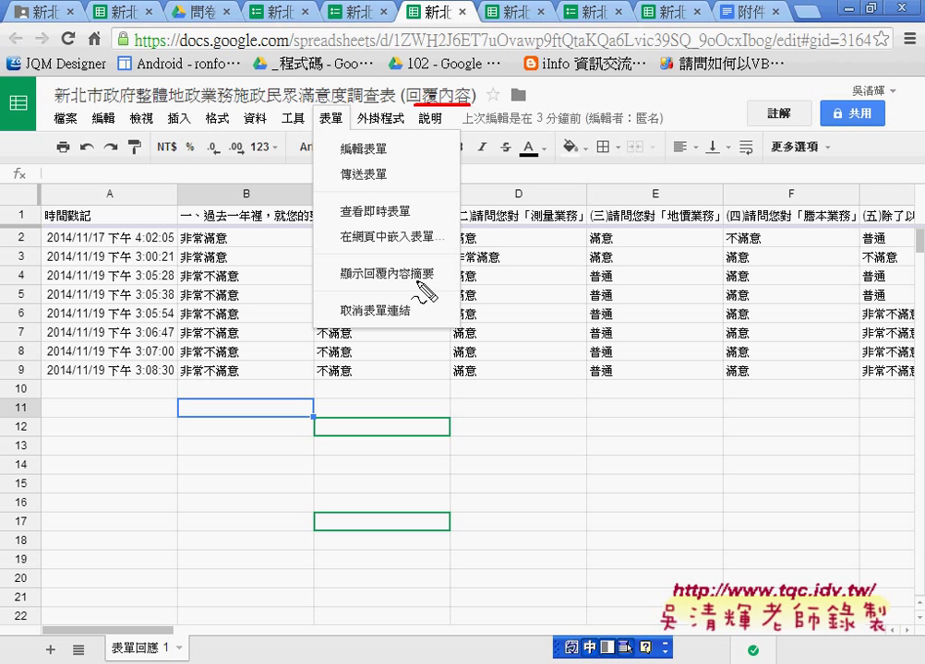
mouse_move(425, 282)
mouse_down()
mouse_move(347, 283)
mouse_move(435, 283)
mouse_up()
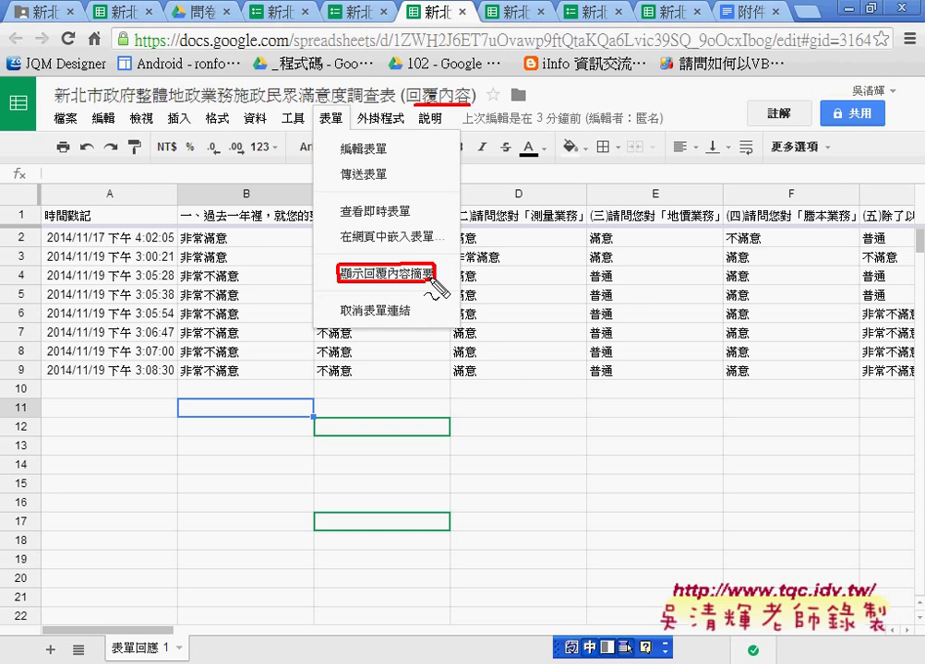
key(Escape)
click(330, 118)
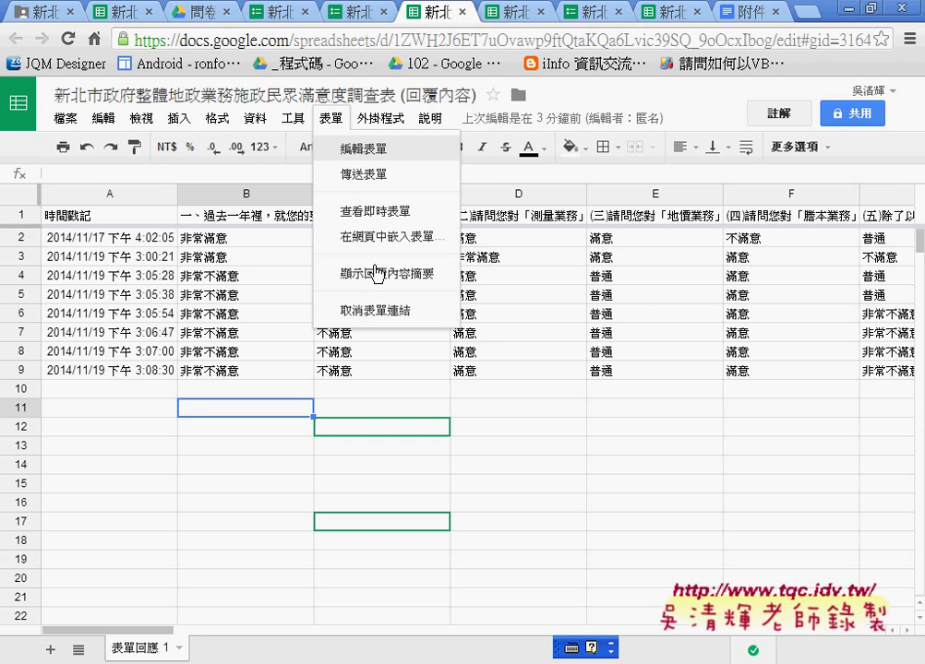
click(375, 270)
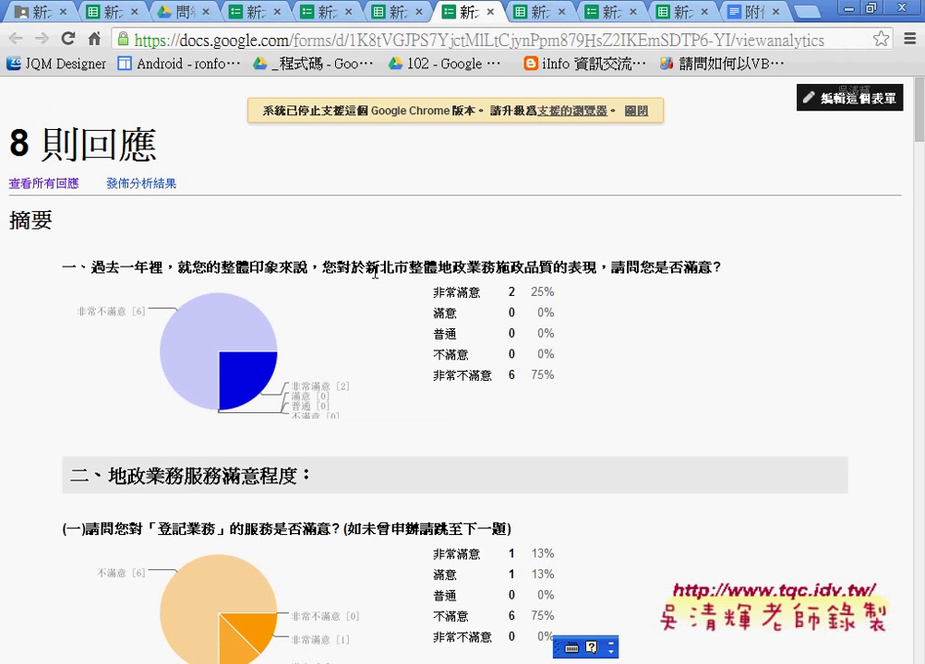
scroll(374, 277, down, 1)
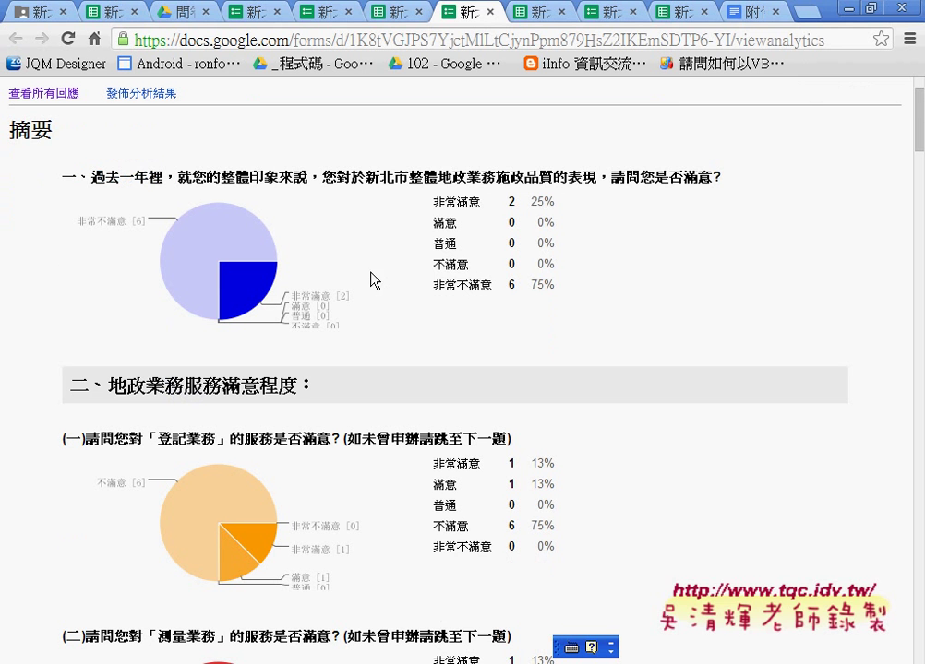
drag(435, 197, 555, 202)
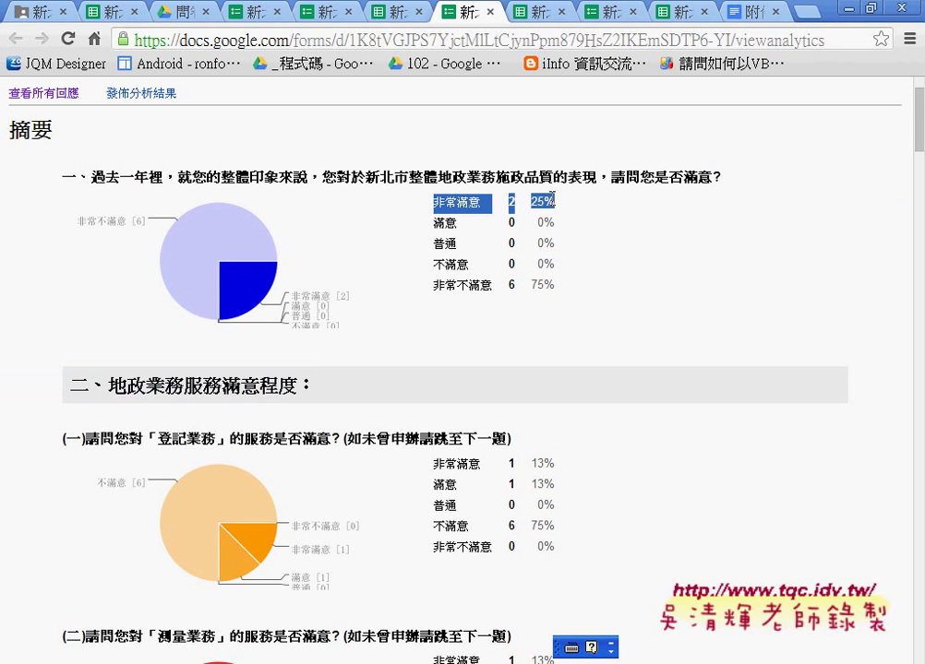
drag(561, 294, 314, 386)
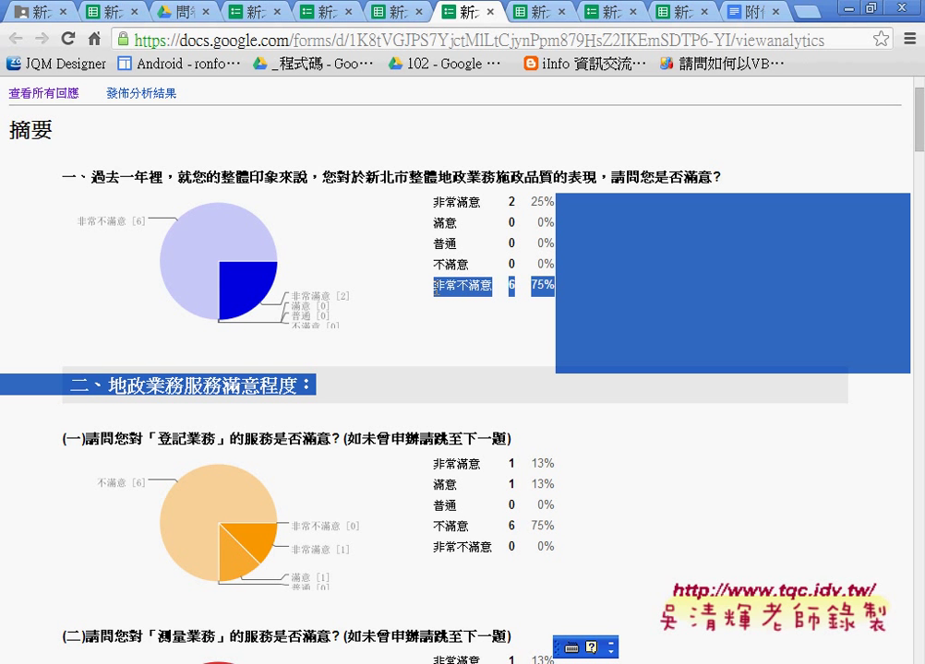
click(370, 256)
mouse_move(432, 201)
mouse_down()
mouse_move(502, 205)
mouse_move(556, 280)
mouse_up()
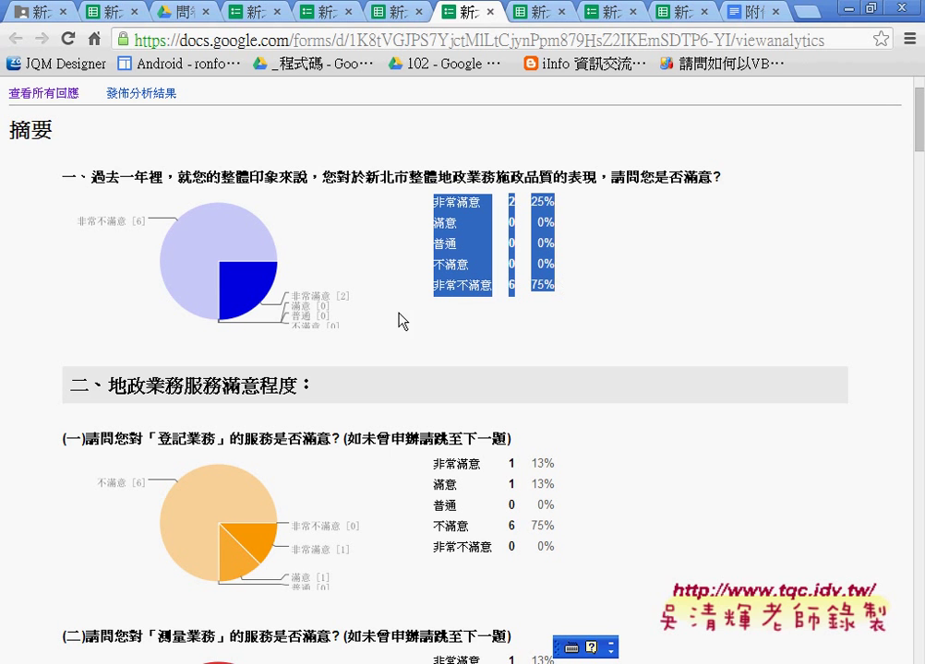
click(251, 263)
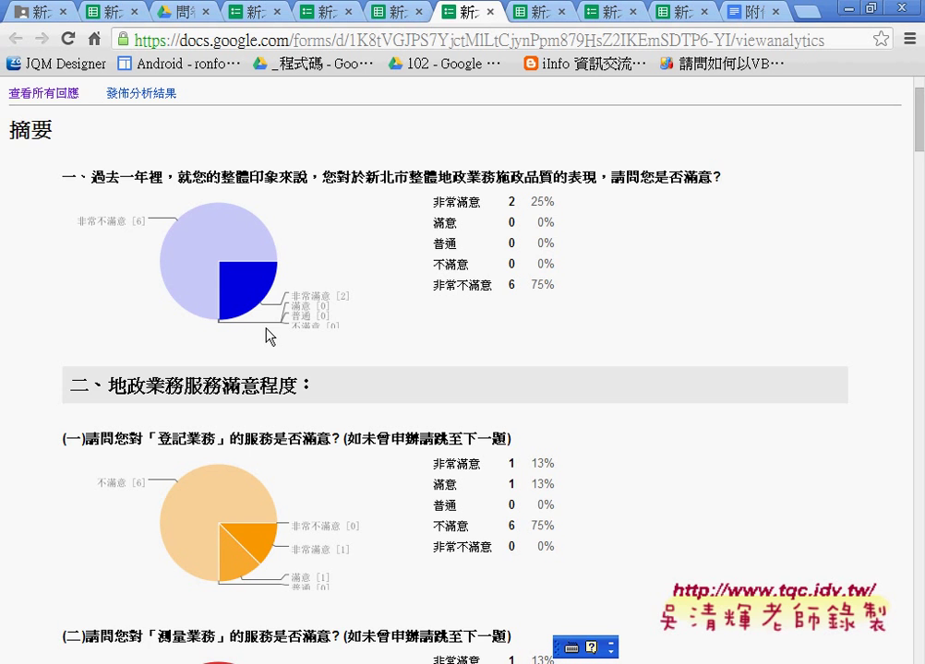
Review each question's chart down to section 十's other suggestions, then return to the 回覆內容 sheet.
scroll(267, 335, down, 3)
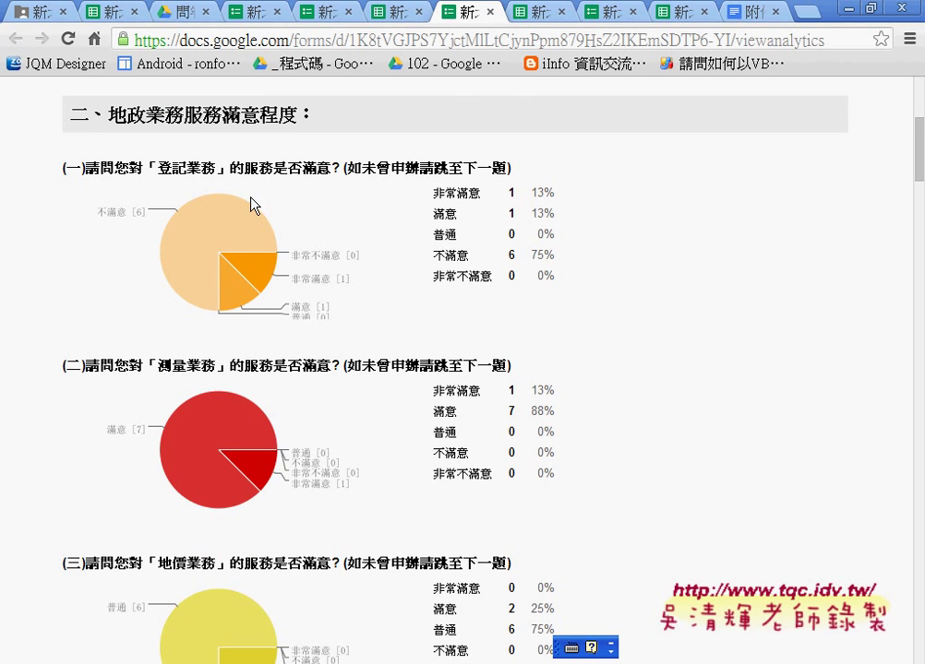
scroll(558, 184, down, 2)
scroll(561, 199, up, 1)
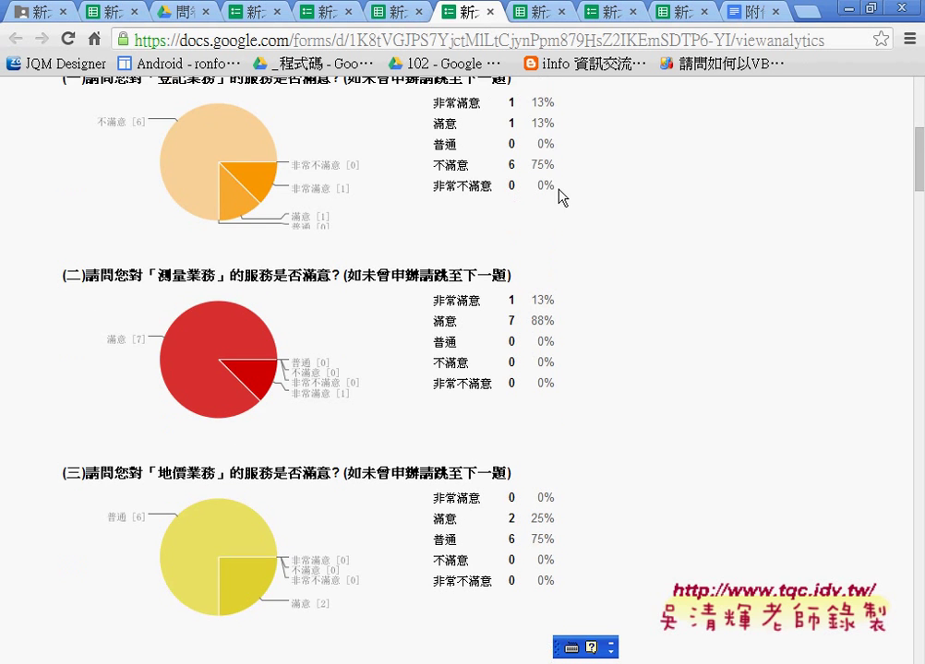
scroll(569, 242, down, 2)
scroll(554, 277, down, 3)
scroll(532, 309, down, 1)
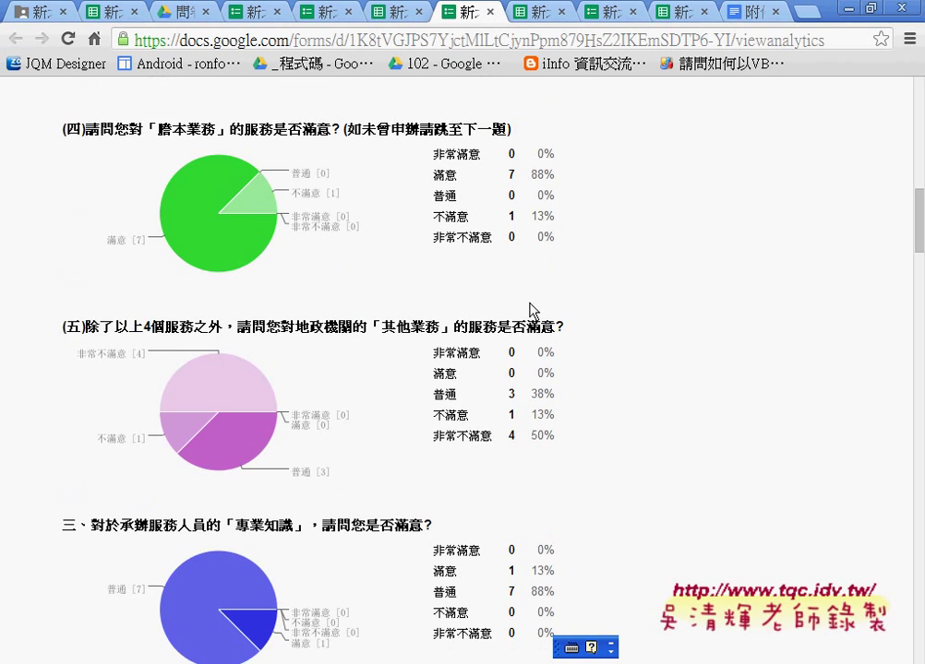
scroll(517, 308, down, 4)
scroll(320, 263, down, 2)
scroll(320, 264, down, 2)
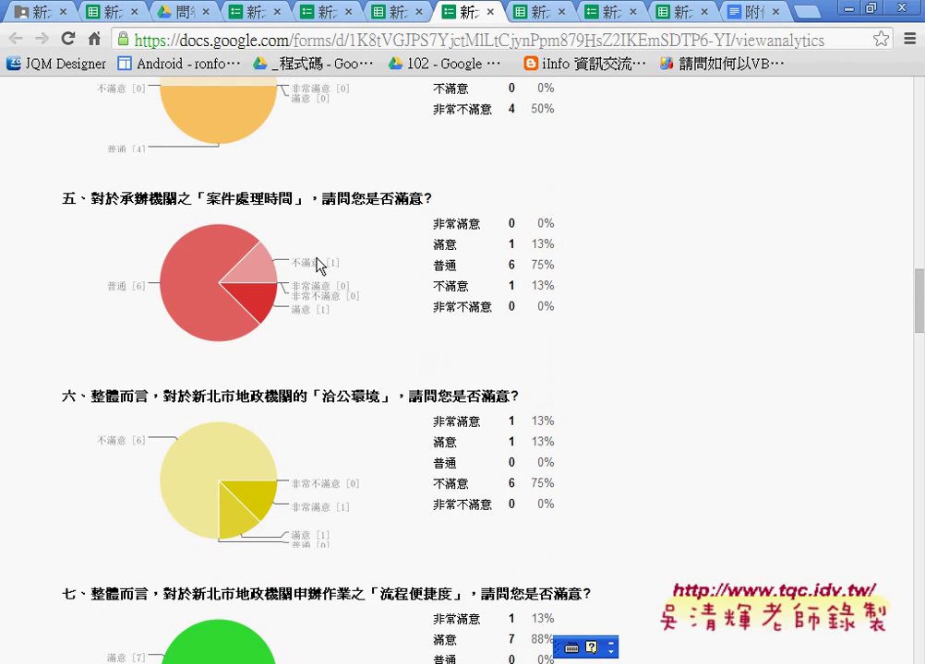
scroll(319, 268, down, 4)
scroll(319, 264, down, 2)
scroll(320, 262, down, 2)
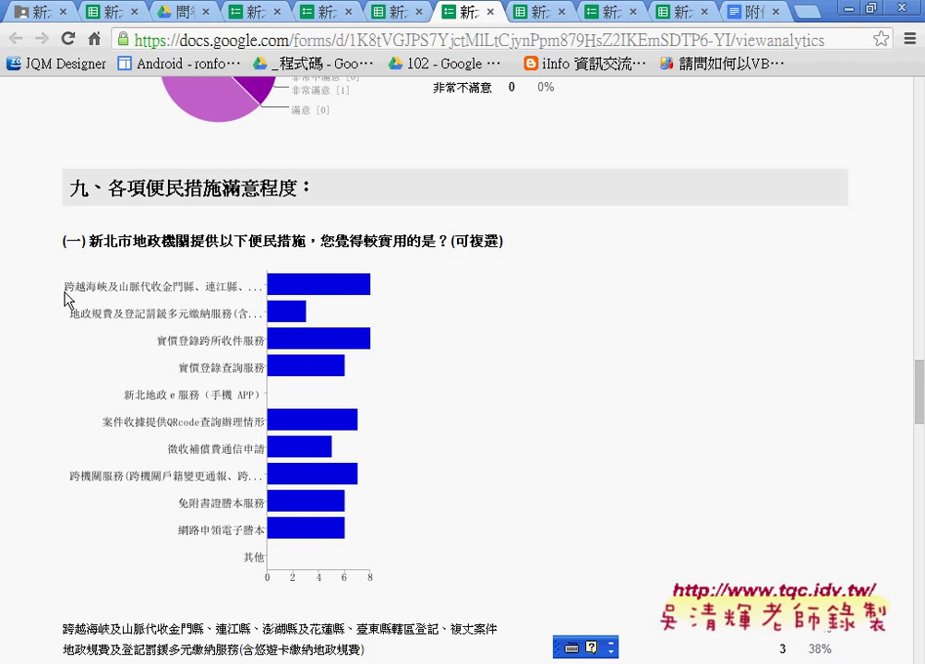
scroll(346, 297, down, 1)
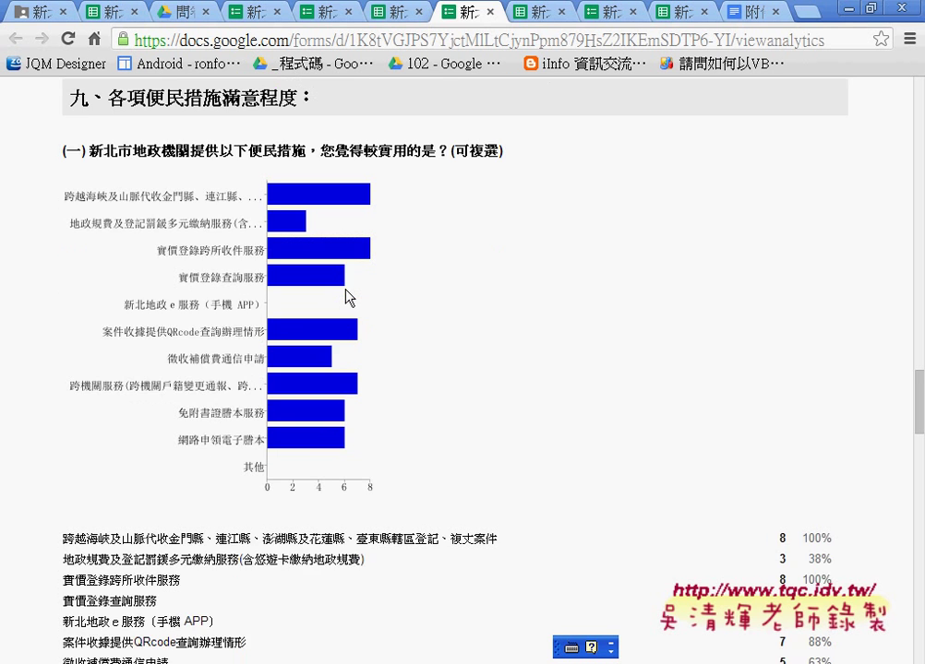
scroll(349, 297, down, 3)
scroll(349, 297, down, 2)
scroll(345, 295, up, 1)
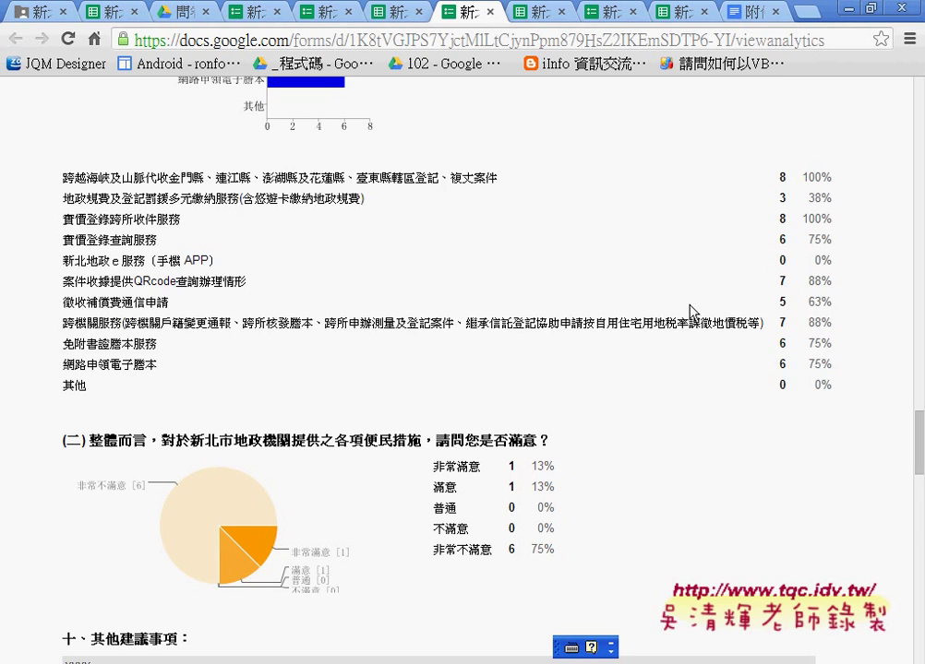
scroll(691, 312, down, 2)
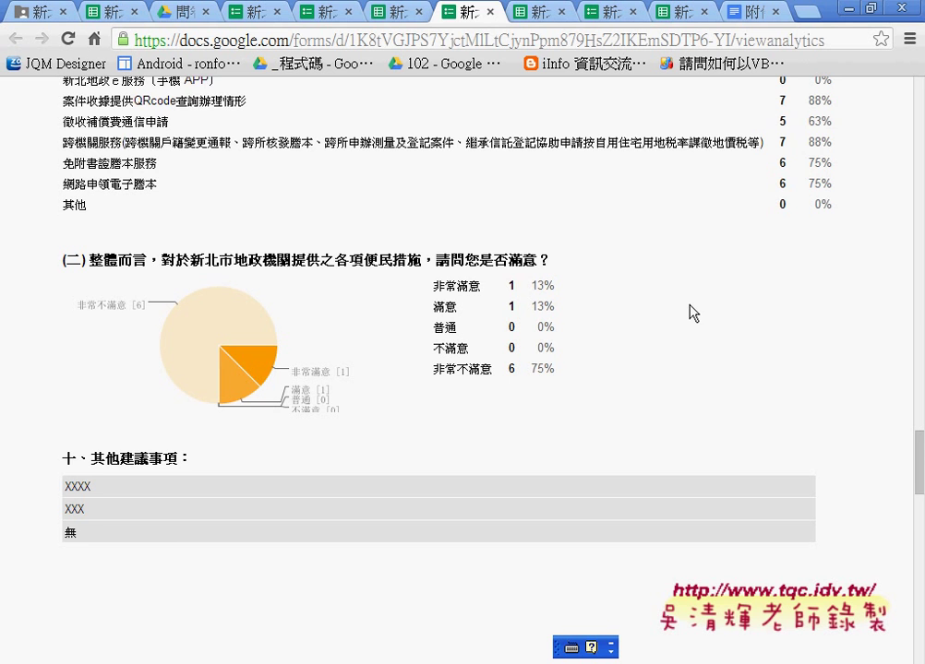
click(389, 17)
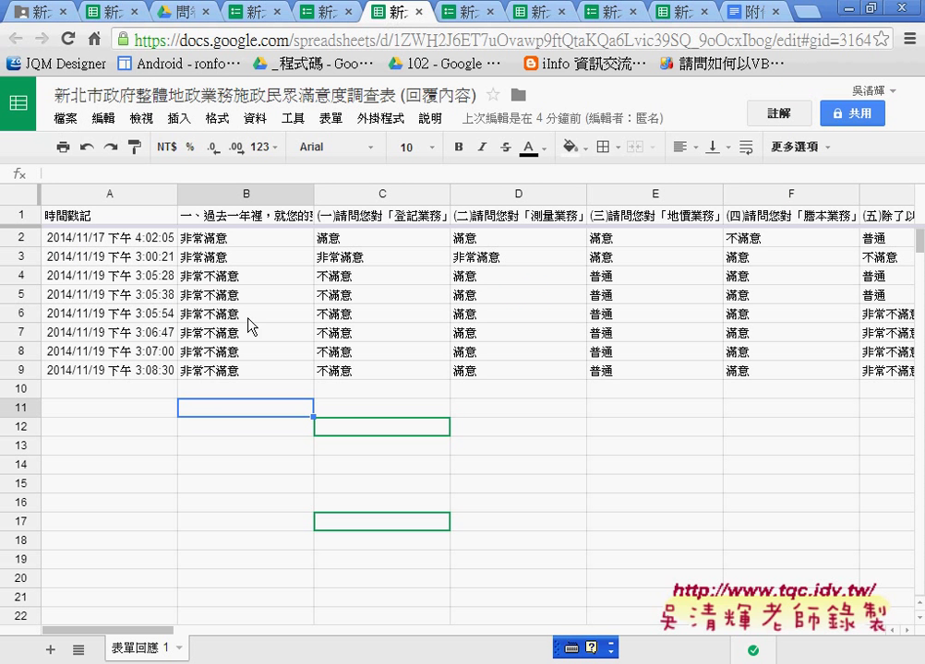
Show the 檔案 > 下載格式 format list, including Microsoft Excel (.xlsx).
click(64, 118)
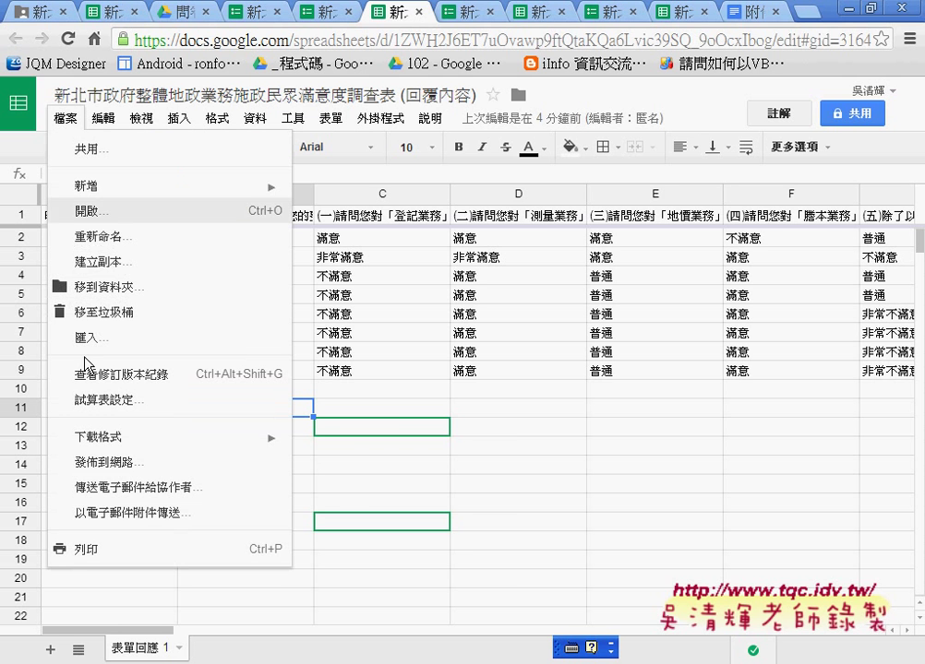
mouse_move(173, 441)
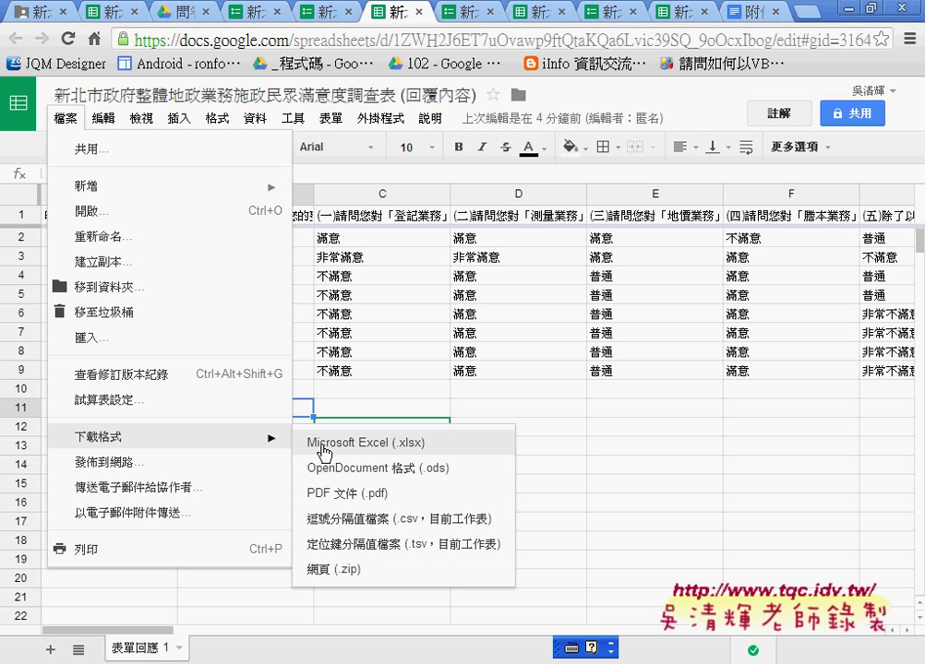